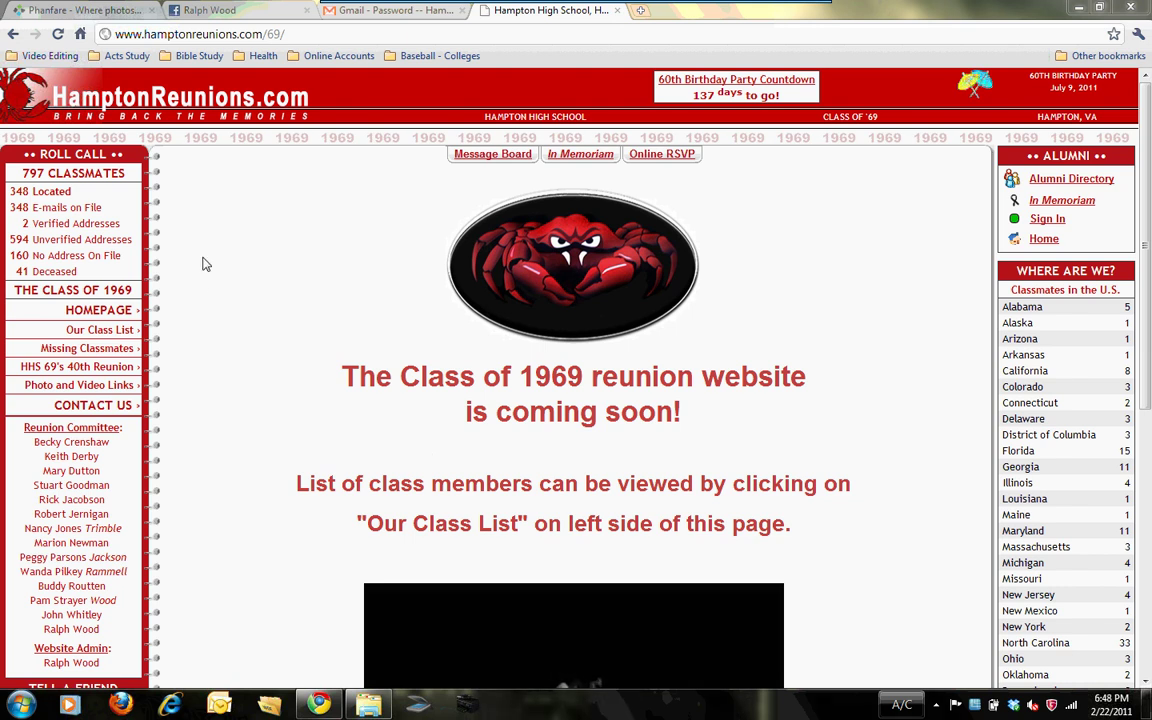
Step: Select and then deselect the page address, and scroll through the home page
{"action": "left_click", "coordinate": [324, 40]}
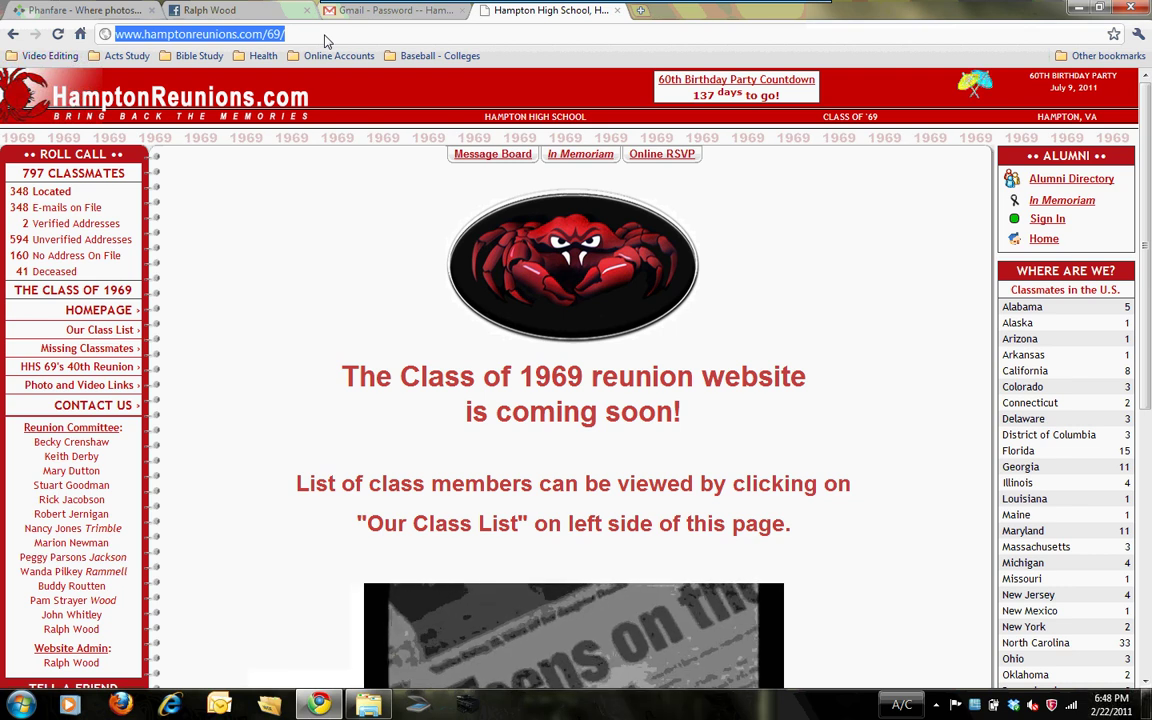
{"action": "left_click", "coordinate": [353, 211]}
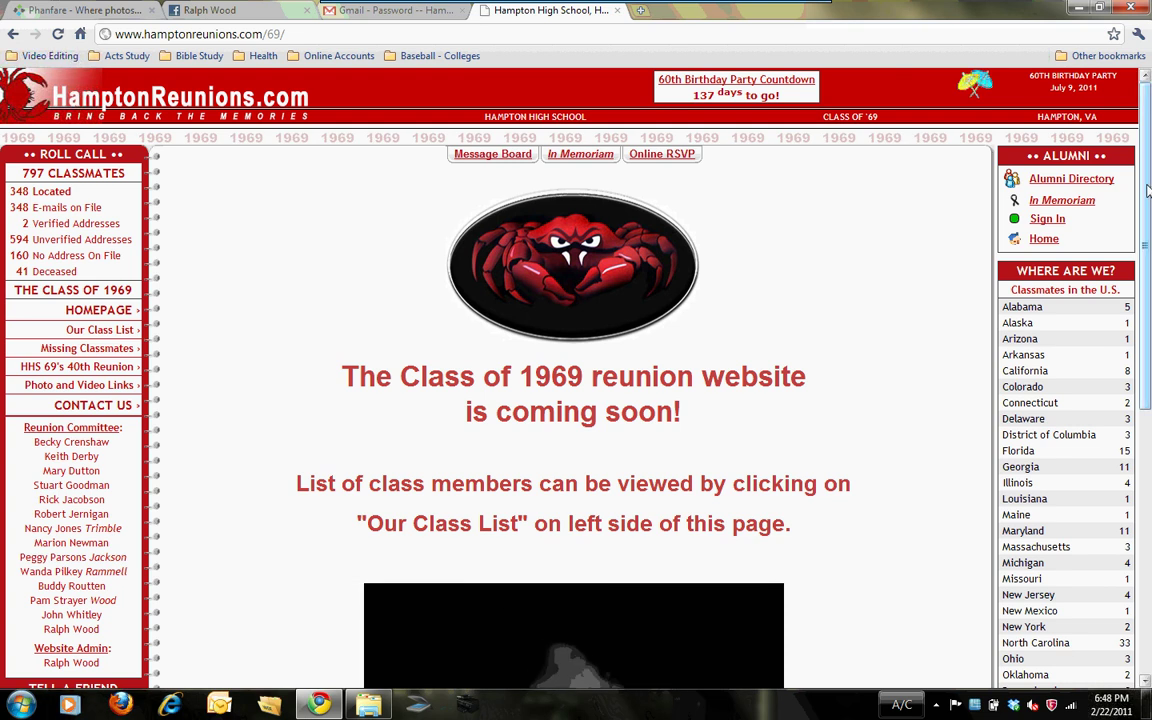
{"action": "left_click_drag", "start_coordinate": [1148, 190], "coordinate": [1150, 385]}
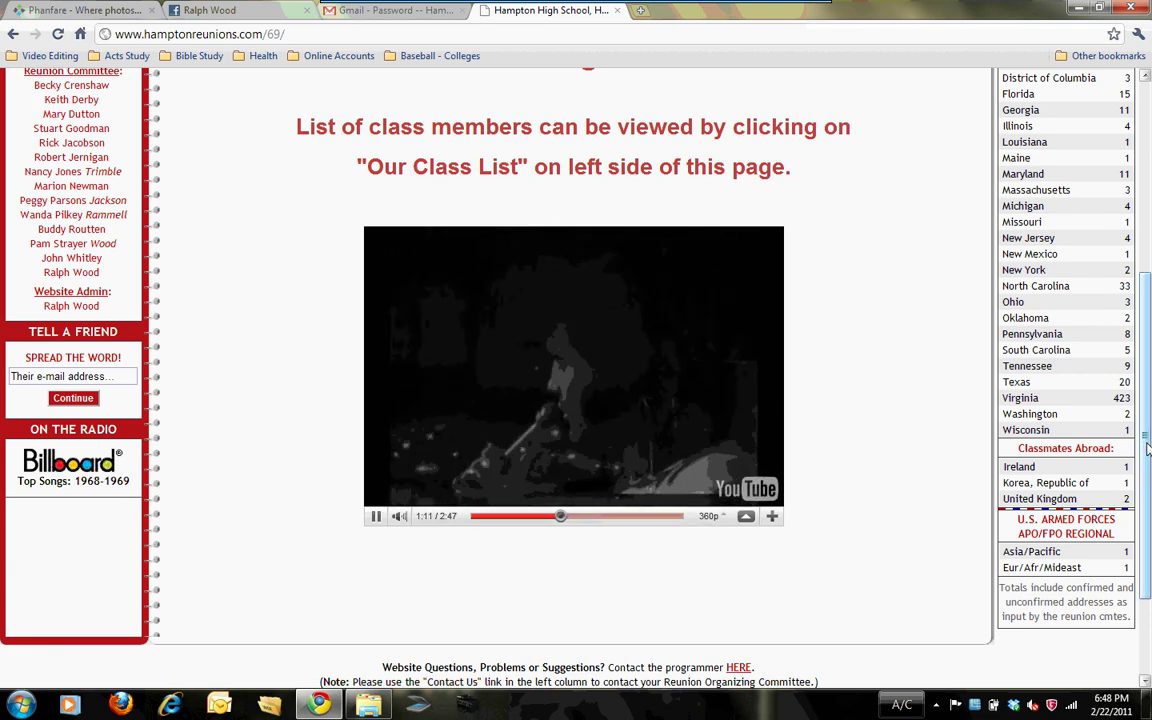
{"action": "left_click_drag", "start_coordinate": [1147, 450], "coordinate": [1148, 175]}
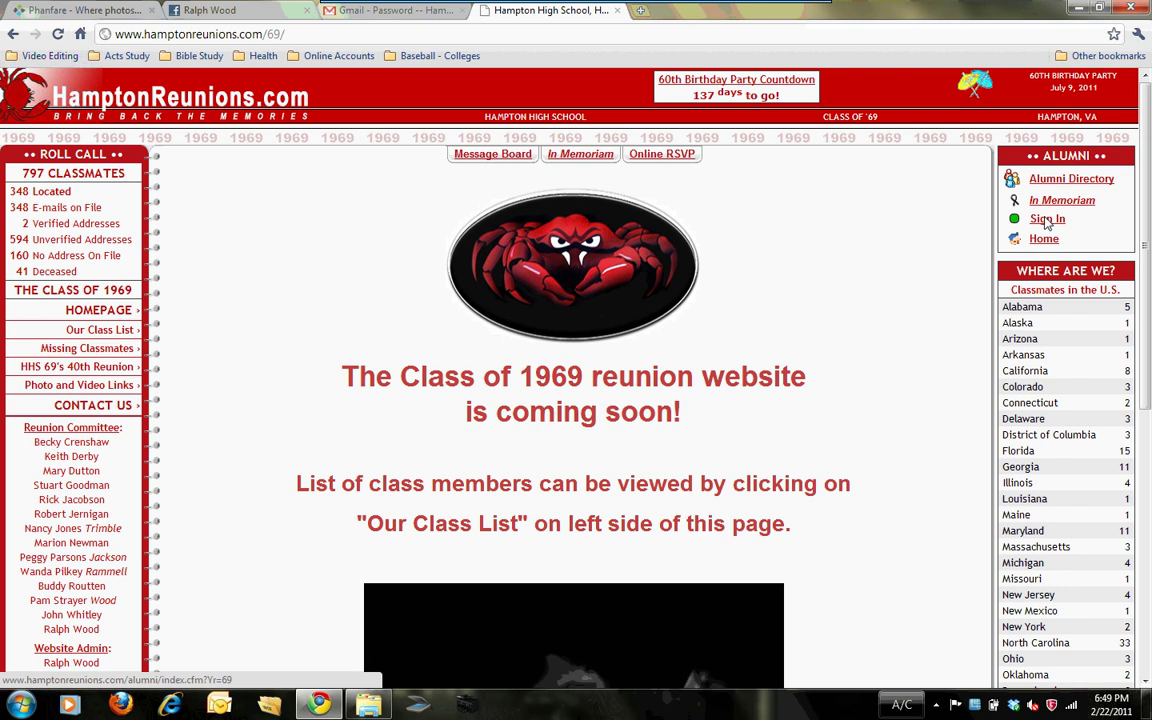
Step: Go to the alumni sign-in page and open the password request form's e-mail field
{"action": "left_click", "coordinate": [1047, 220]}
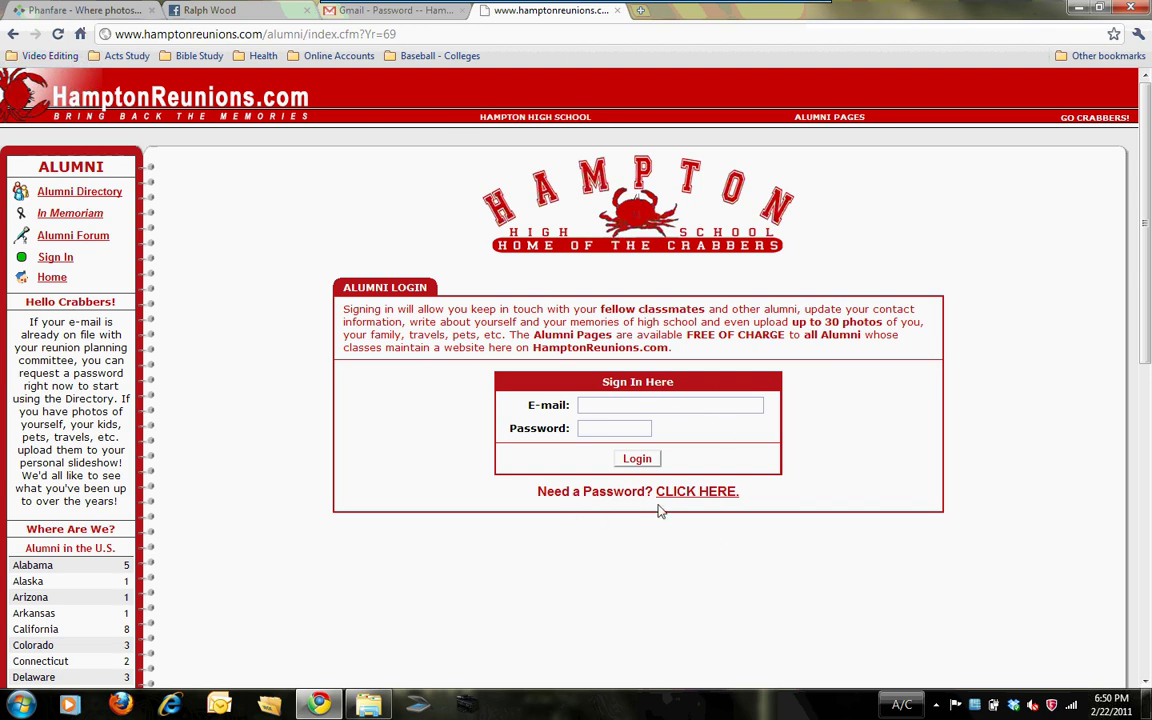
{"action": "left_click", "coordinate": [694, 494]}
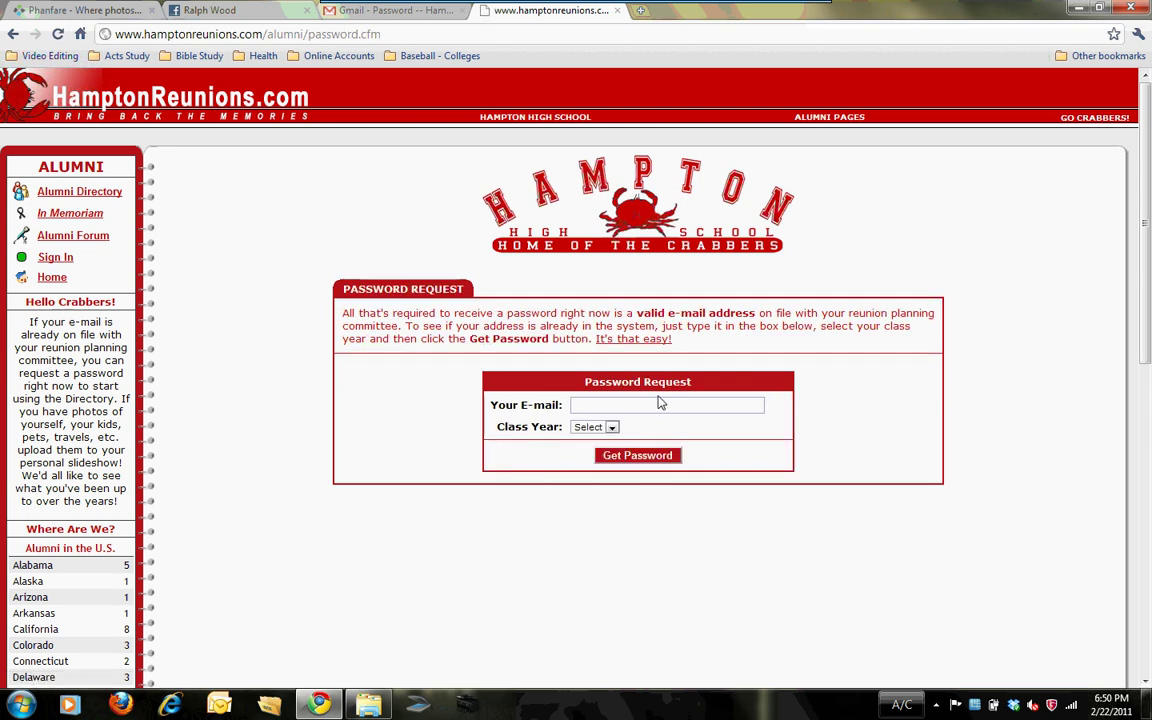
{"action": "left_click", "coordinate": [660, 410]}
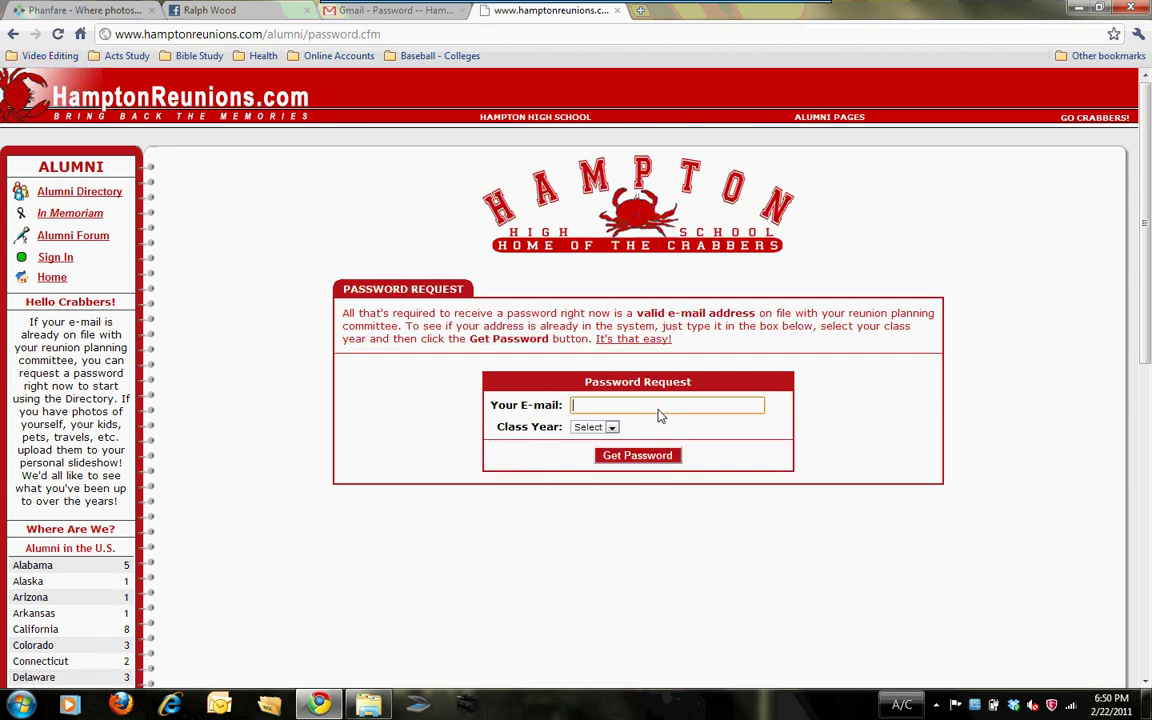
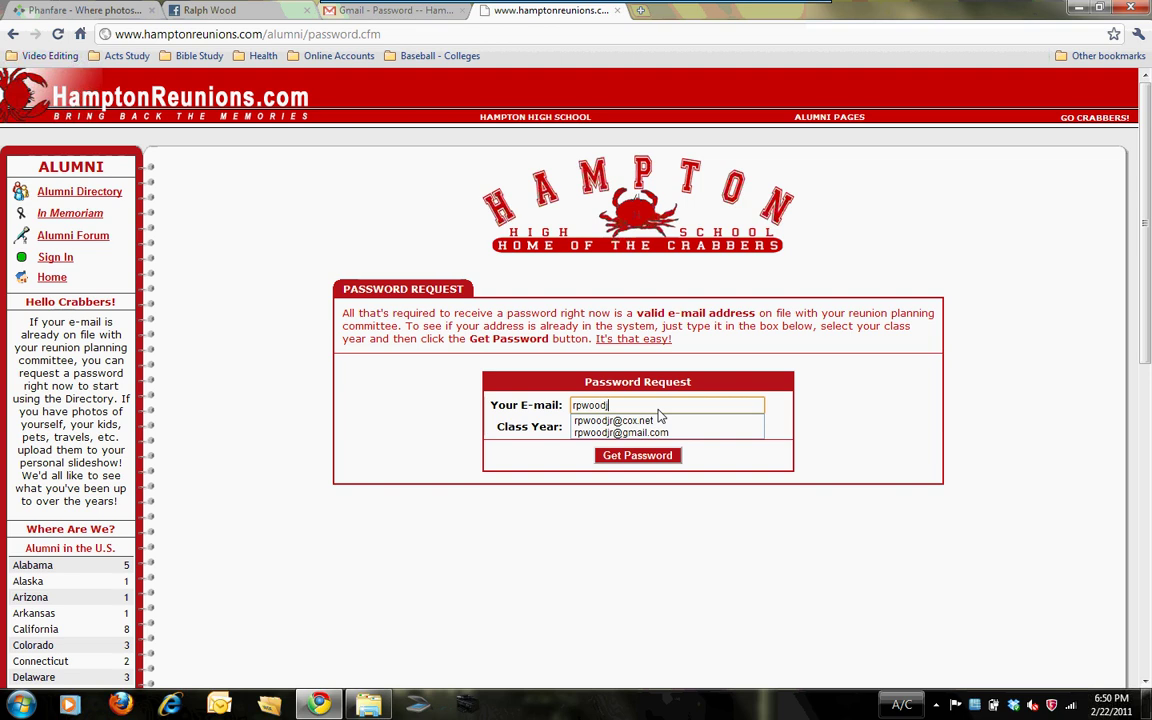
Step: Request an alumni password for the saved e-mail address with class year 1969
{"action": "left_click", "coordinate": [645, 434]}
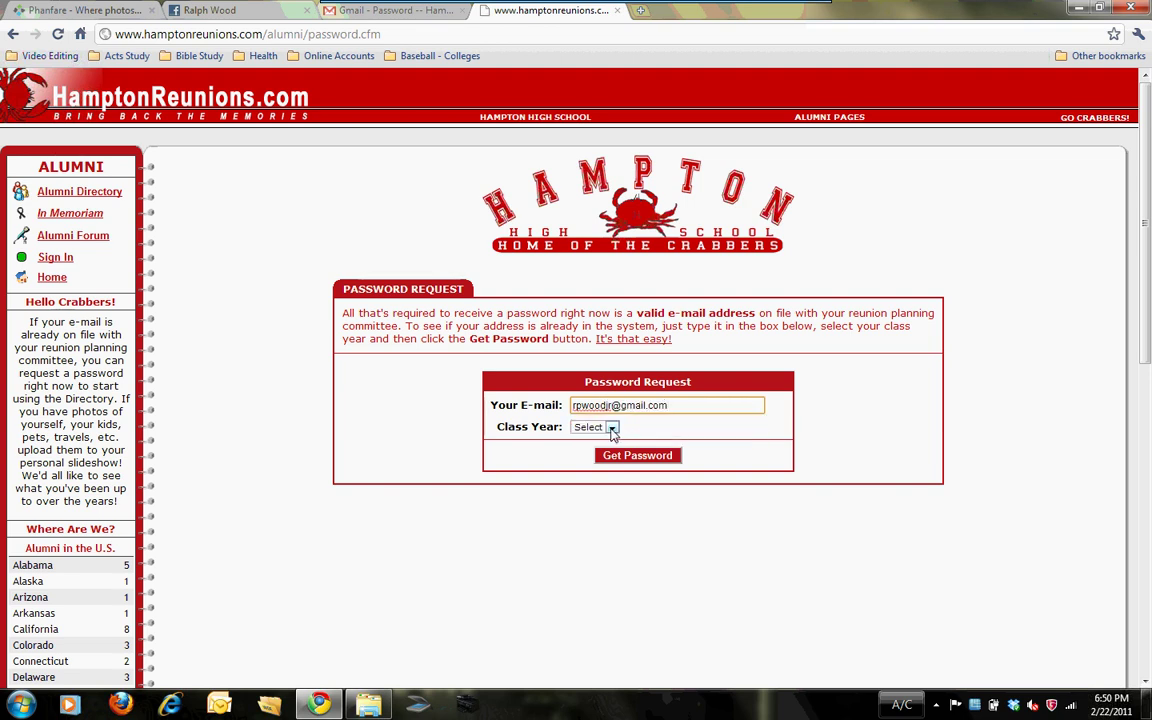
{"action": "left_click", "coordinate": [611, 427]}
{"action": "left_click", "coordinate": [591, 451]}
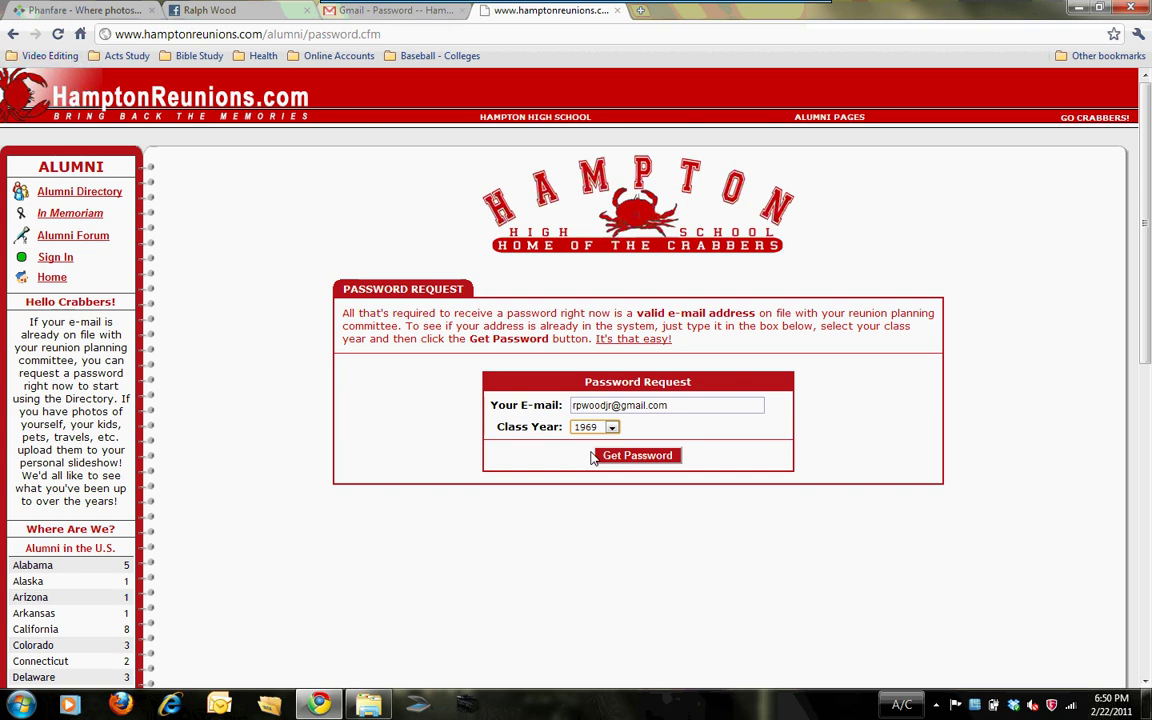
{"action": "left_click", "coordinate": [607, 455]}
Step: In Gmail, select the emailed alumni password and follow the message's sign-in link
{"action": "left_click", "coordinate": [409, 12]}
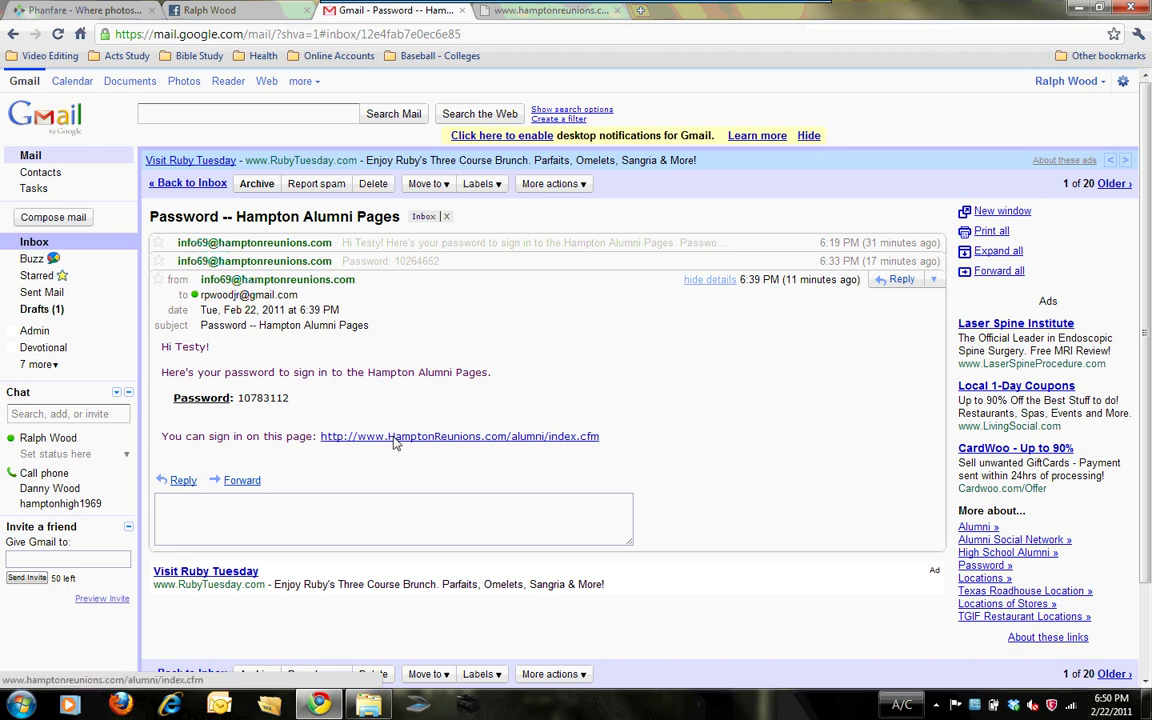
{"action": "left_click_drag", "start_coordinate": [290, 398], "coordinate": [241, 406]}
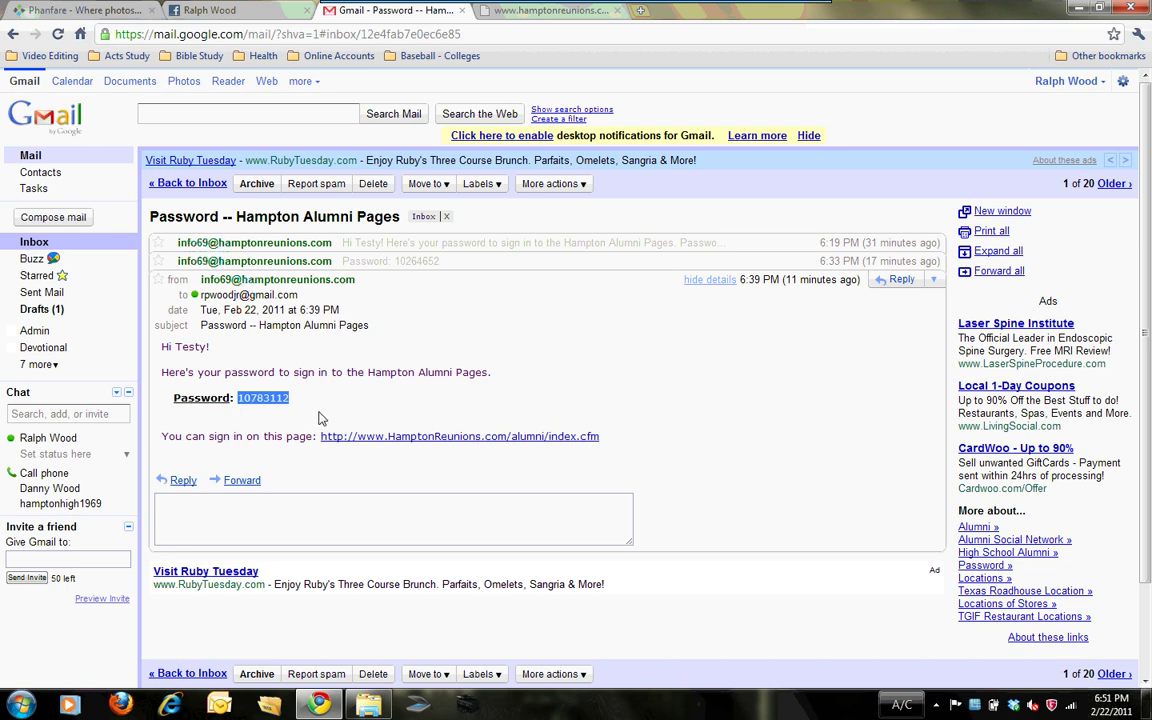
{"action": "left_click", "coordinate": [388, 438]}
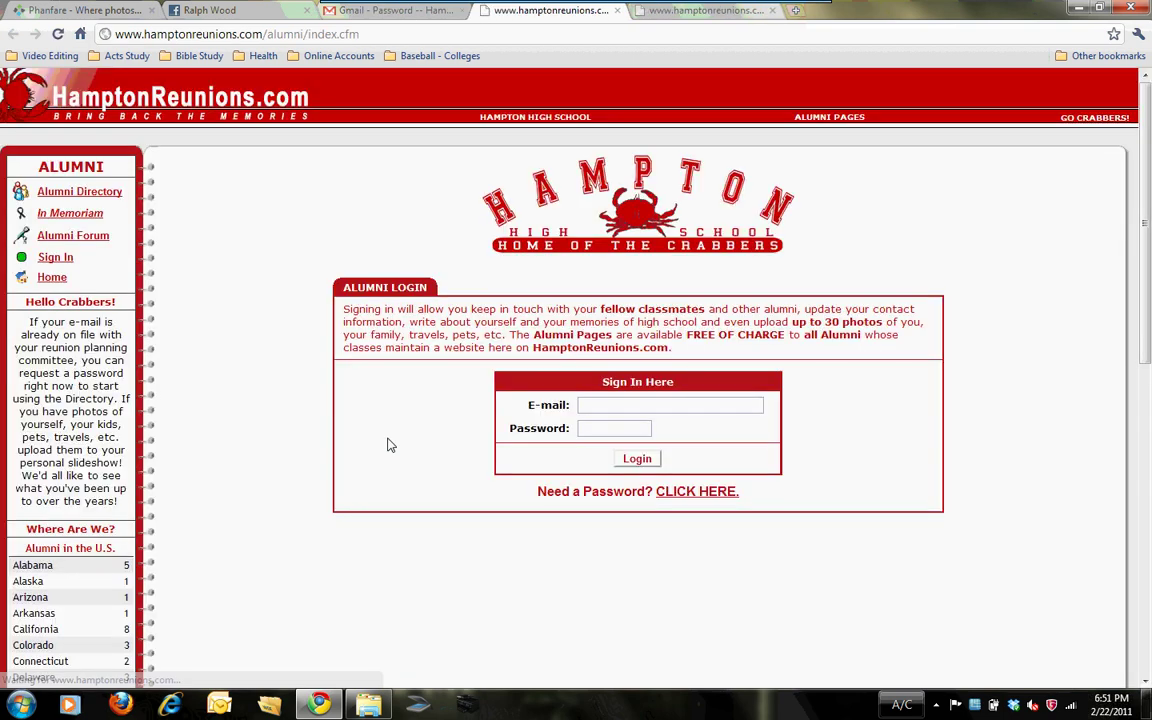
Step: Log in with the saved e-mail address and emailed password to reach the Class of 1969 directory
{"action": "left_click", "coordinate": [615, 412]}
{"action": "type", "text": "rpw"}
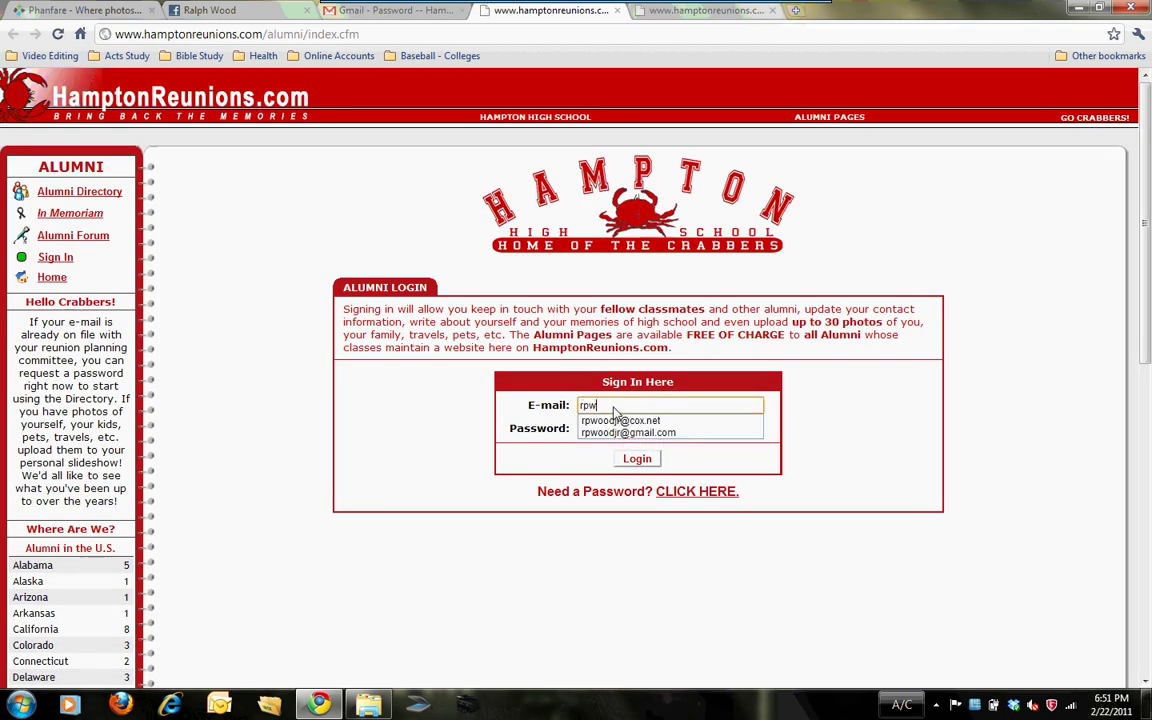
{"action": "left_click", "coordinate": [610, 432]}
{"action": "left_click", "coordinate": [604, 434]}
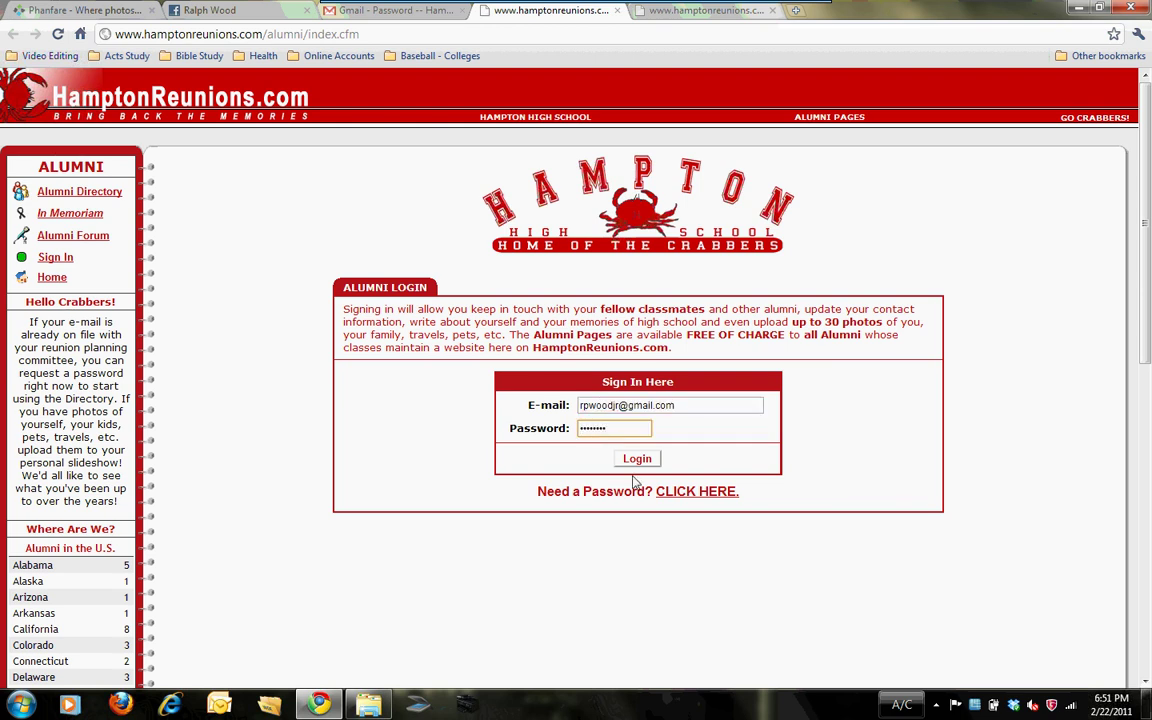
{"action": "left_click", "coordinate": [640, 461]}
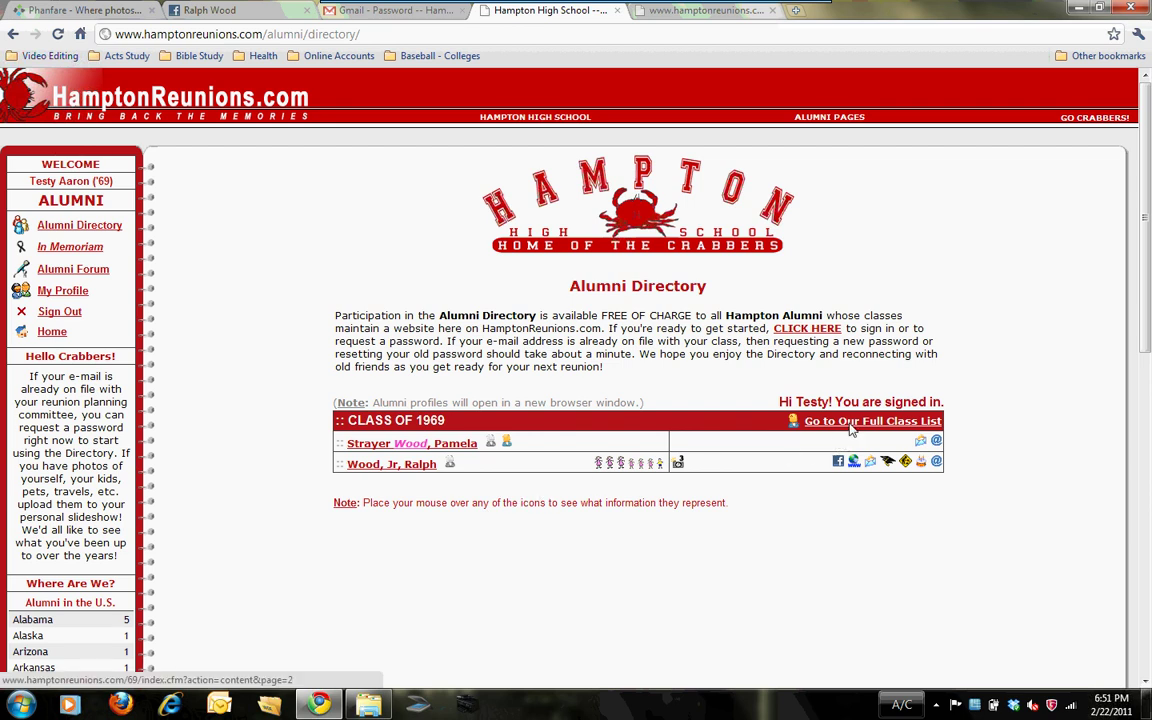
Step: Go to the full class list, then open Edit My Profile
{"action": "left_click", "coordinate": [851, 424]}
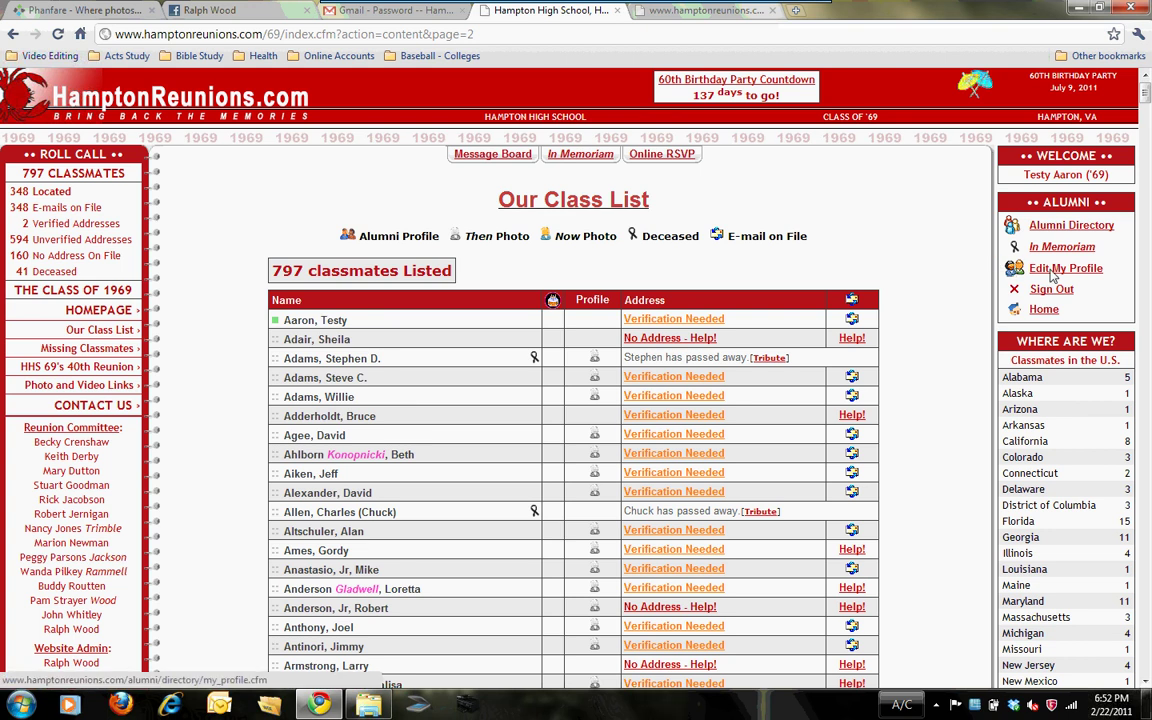
{"action": "left_click", "coordinate": [1052, 277]}
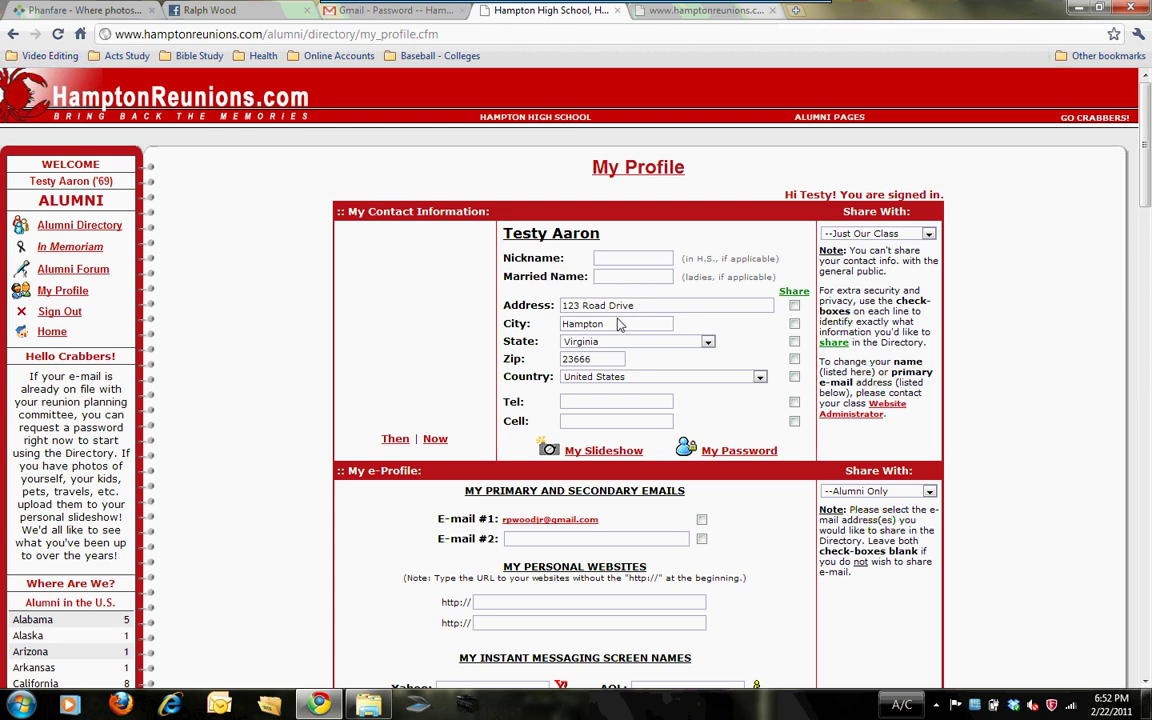
Step: Enter the member's telephone number and mark the address and country lines to share in the directory
{"action": "left_click", "coordinate": [610, 404]}
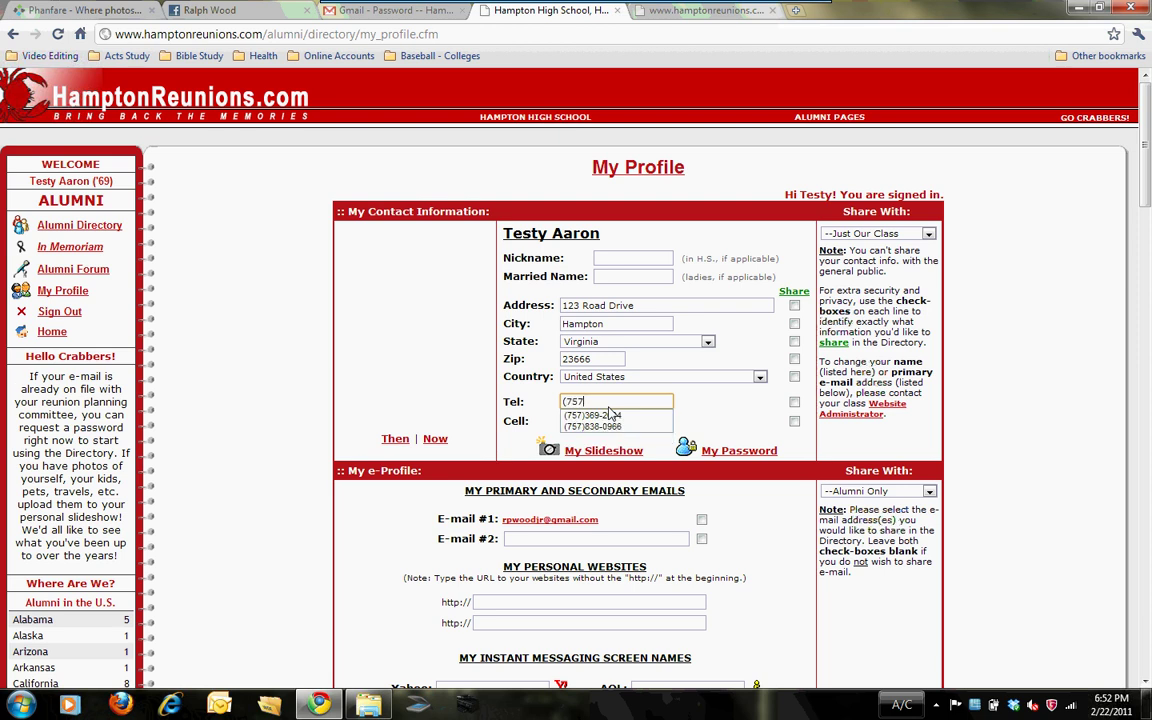
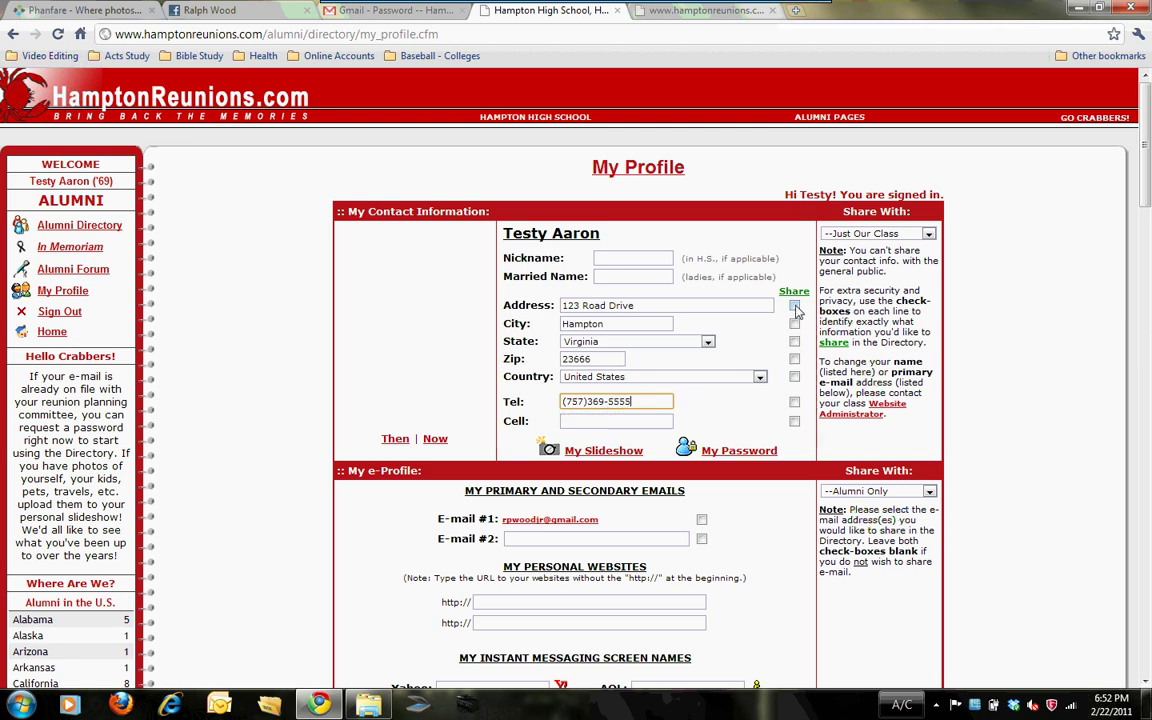
{"action": "left_click", "coordinate": [795, 306]}
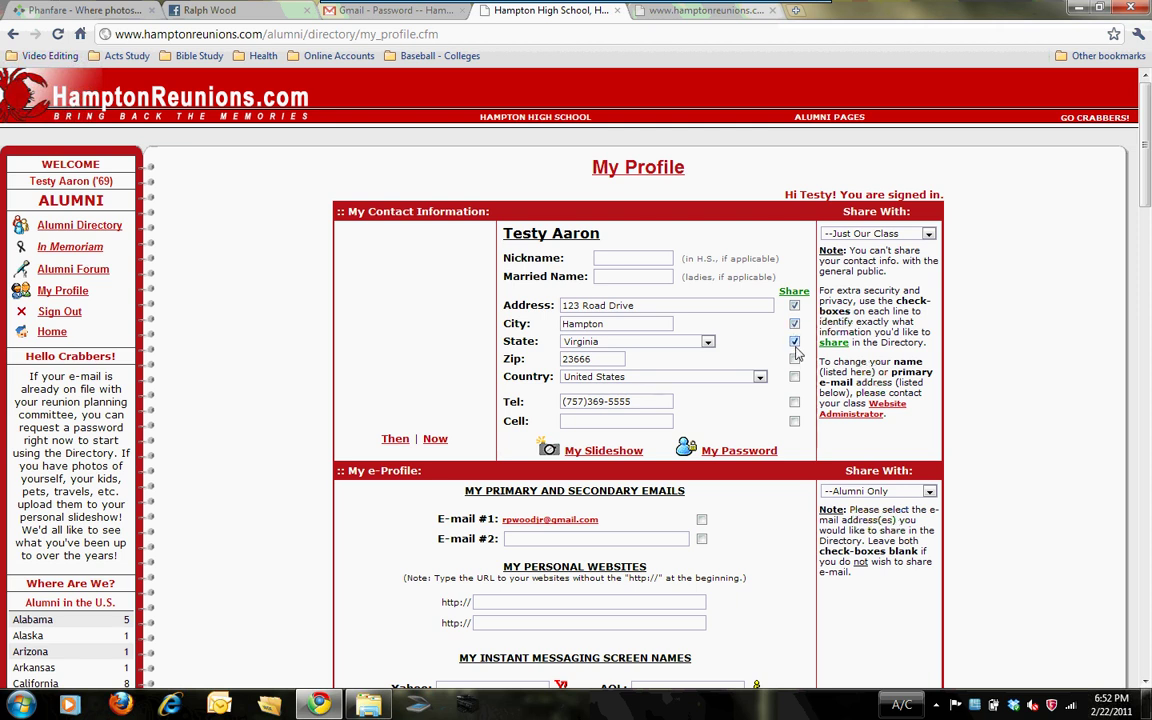
{"action": "left_click", "coordinate": [794, 376]}
{"action": "left_click_drag", "start_coordinate": [1147, 170], "coordinate": [1149, 231]}
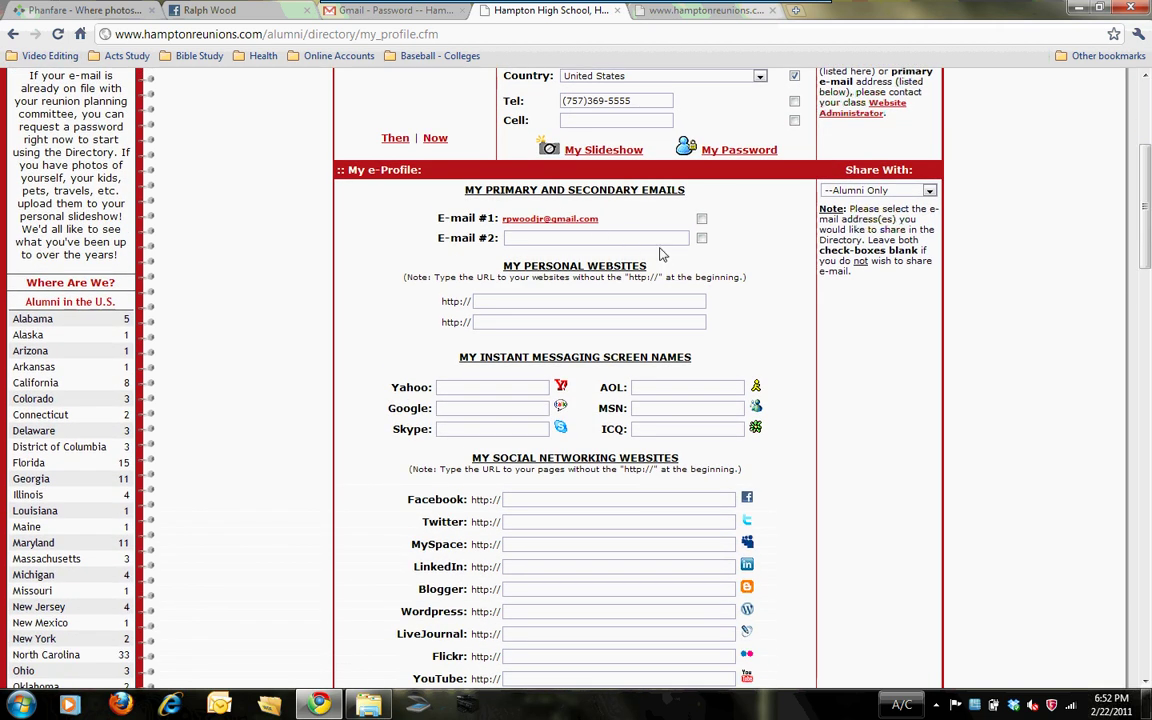
{"action": "left_click", "coordinate": [573, 302]}
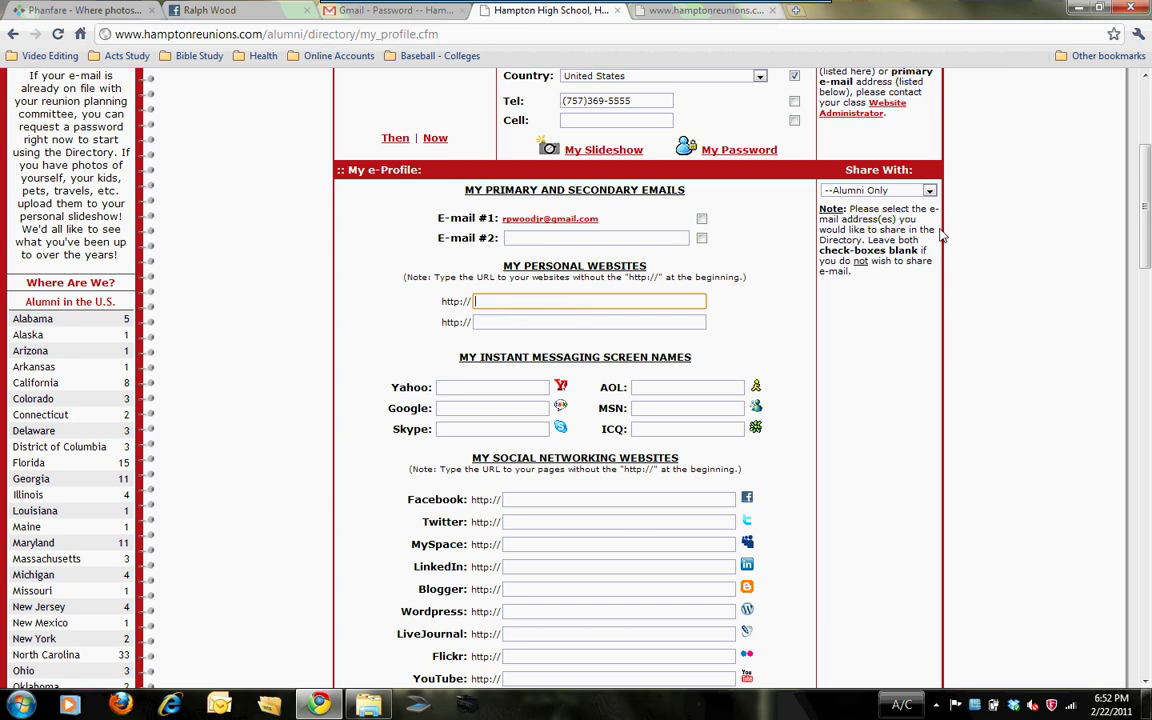
{"action": "left_click_drag", "start_coordinate": [1149, 158], "coordinate": [1149, 197]}
{"action": "left_click", "coordinate": [587, 308]}
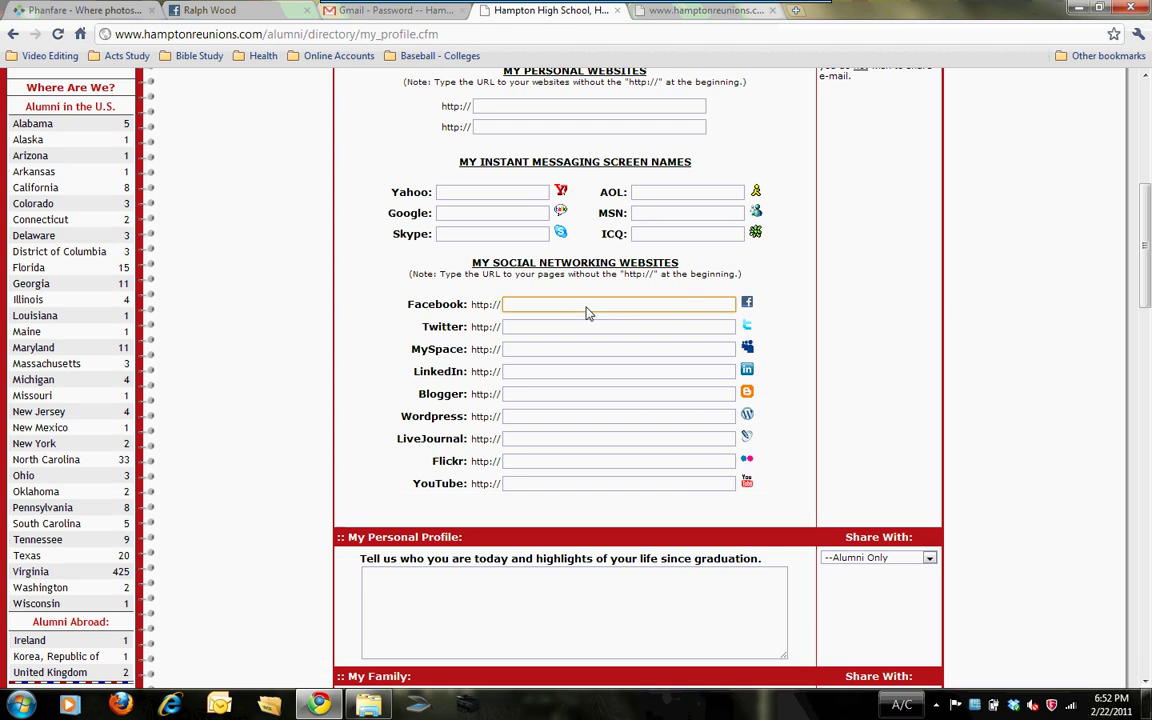
{"action": "left_click_drag", "start_coordinate": [1149, 259], "coordinate": [1149, 599]}
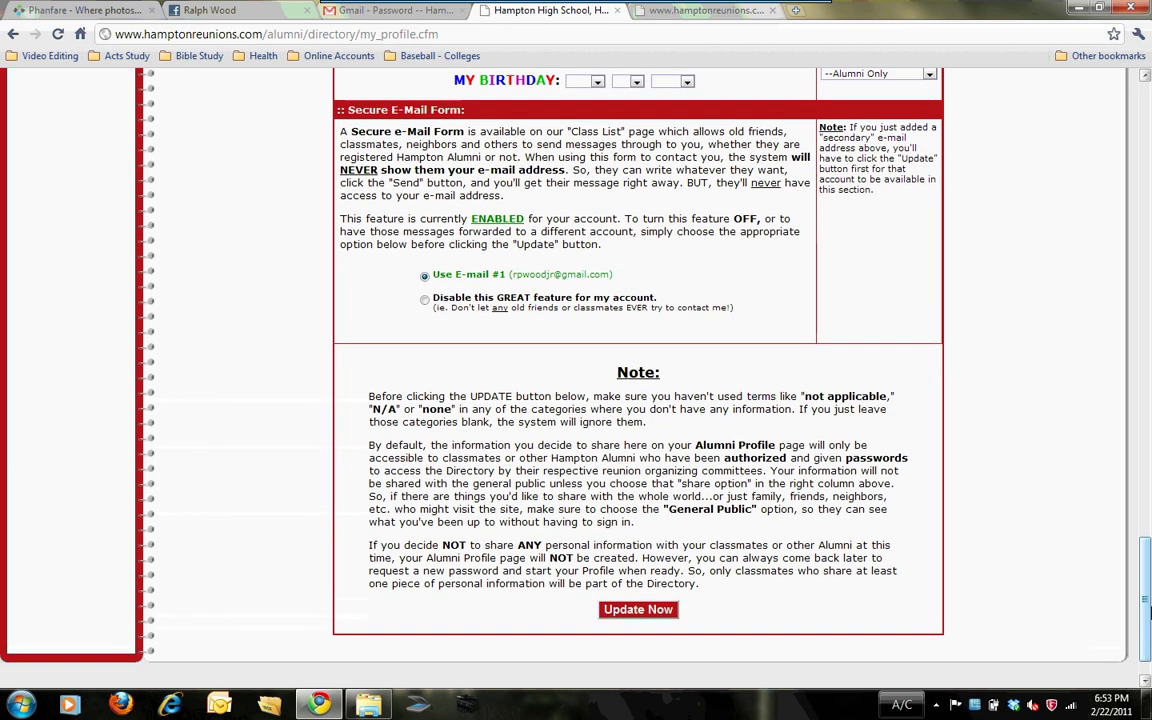
{"action": "left_click", "coordinate": [631, 610]}
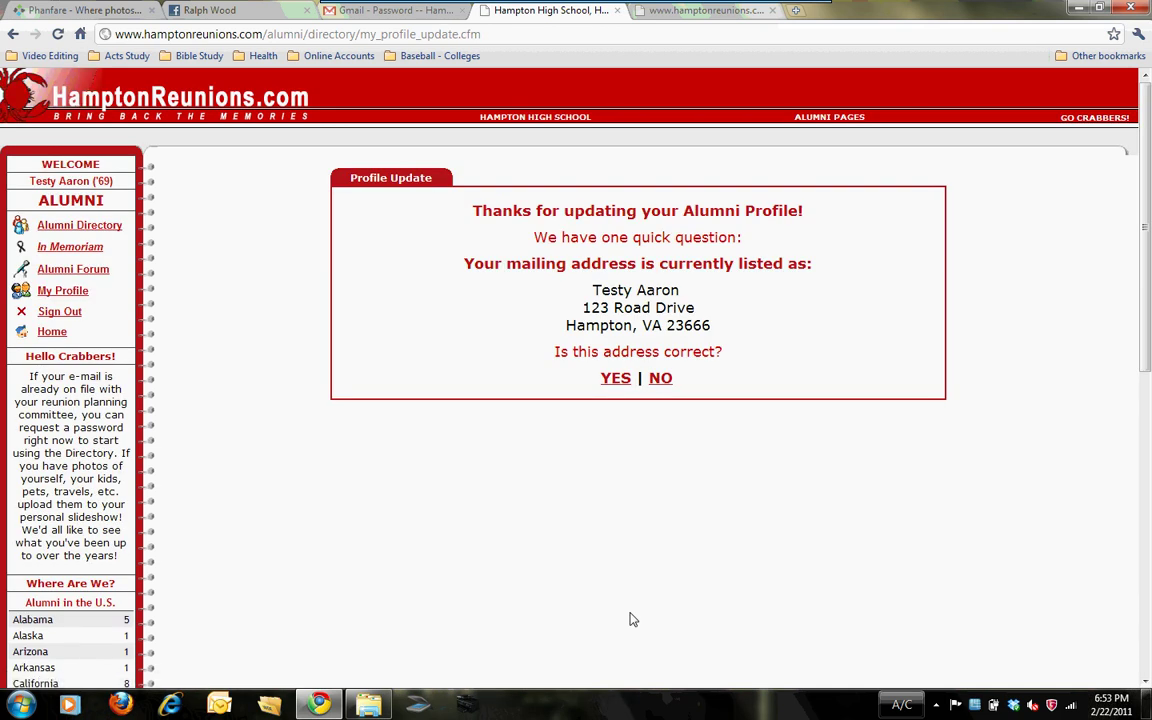
Step: Go back to the site's home page from the Profile Update page
{"action": "left_click", "coordinate": [52, 334]}
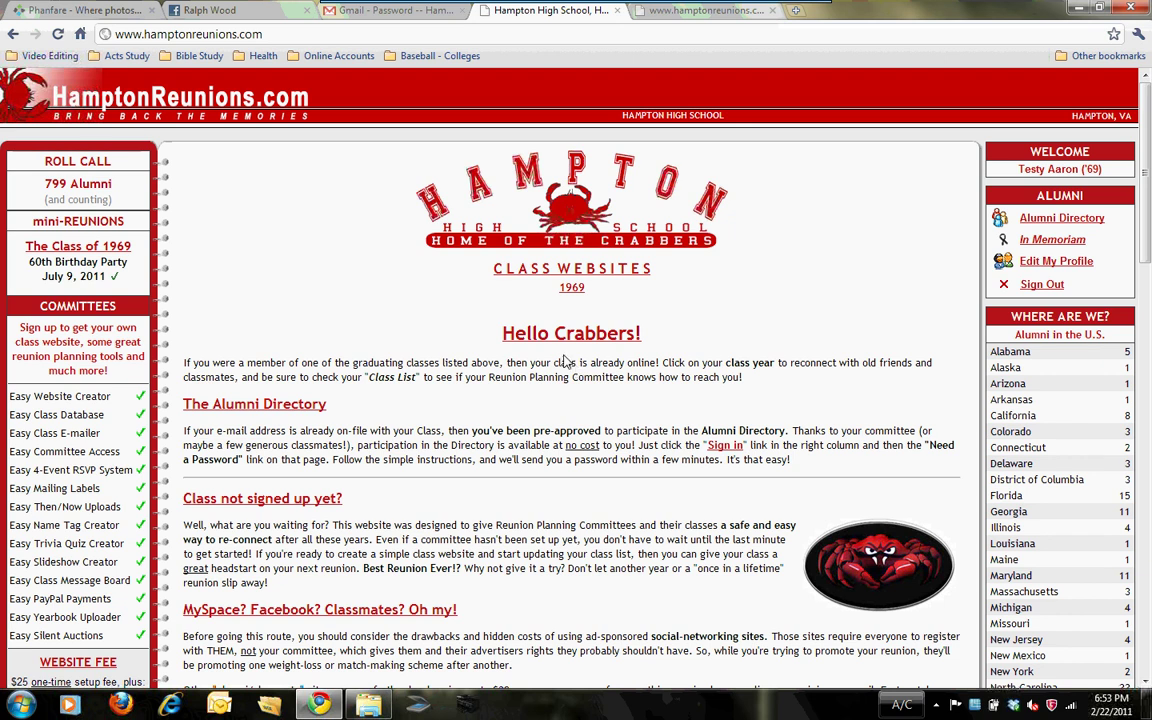
Step: Open the Class of 1969 website and its In Memoriam list
{"action": "left_click", "coordinate": [576, 291]}
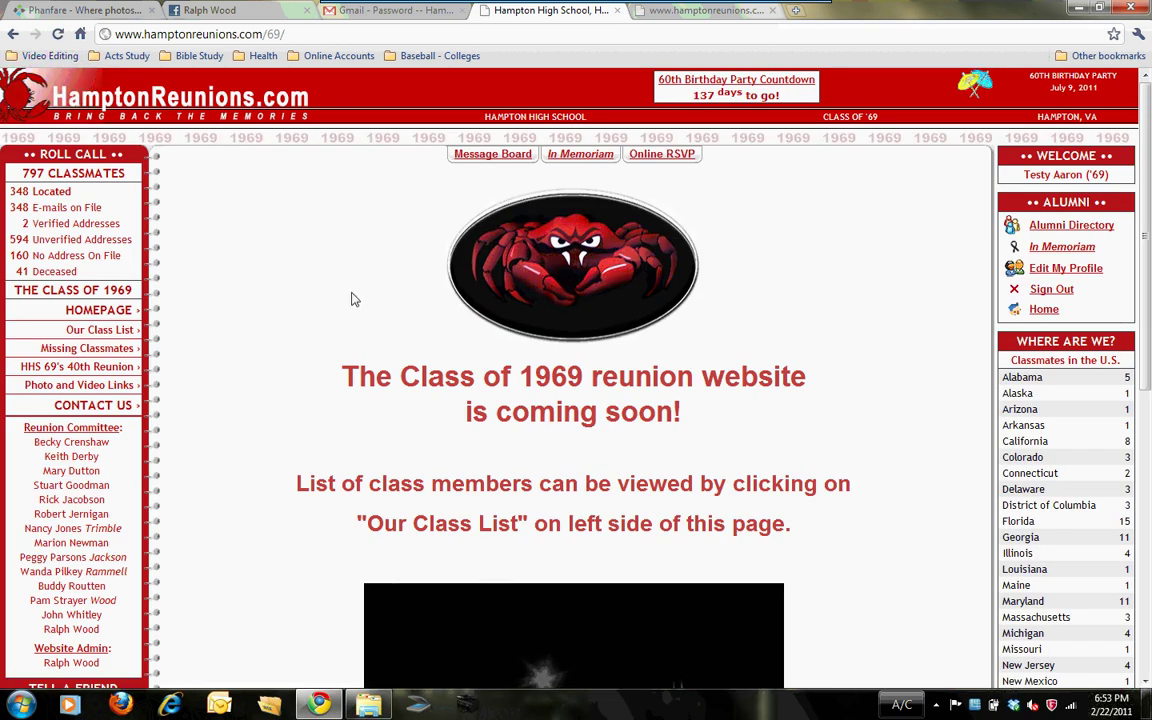
{"action": "left_click", "coordinate": [580, 154]}
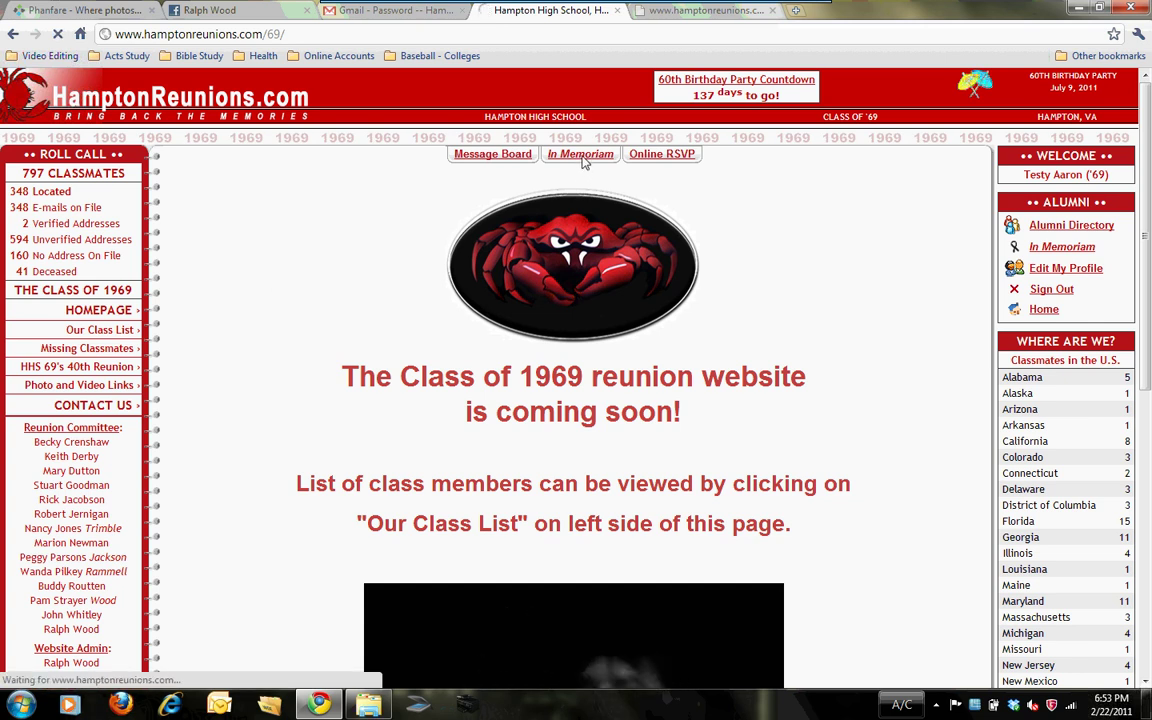